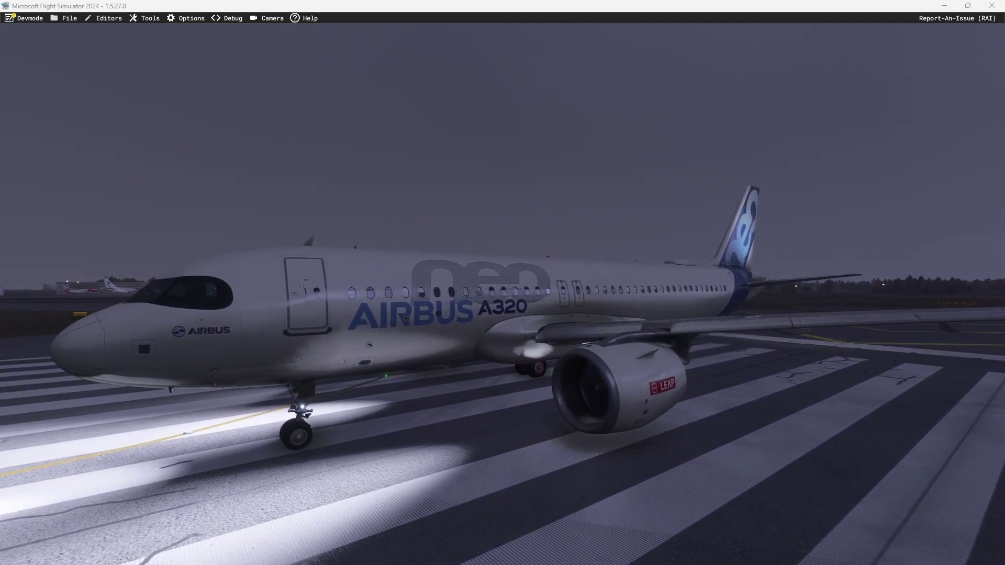
Switch to SPAD.neXt, activate WinWing support in the application's WinWing device settings, and acknowledge the configuration notice
key(End)
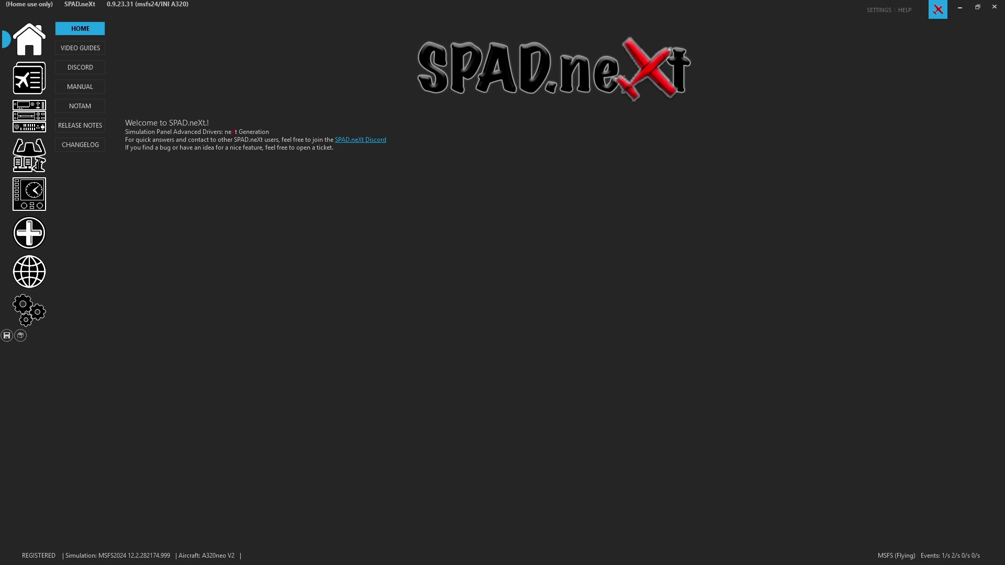
click(45, 118)
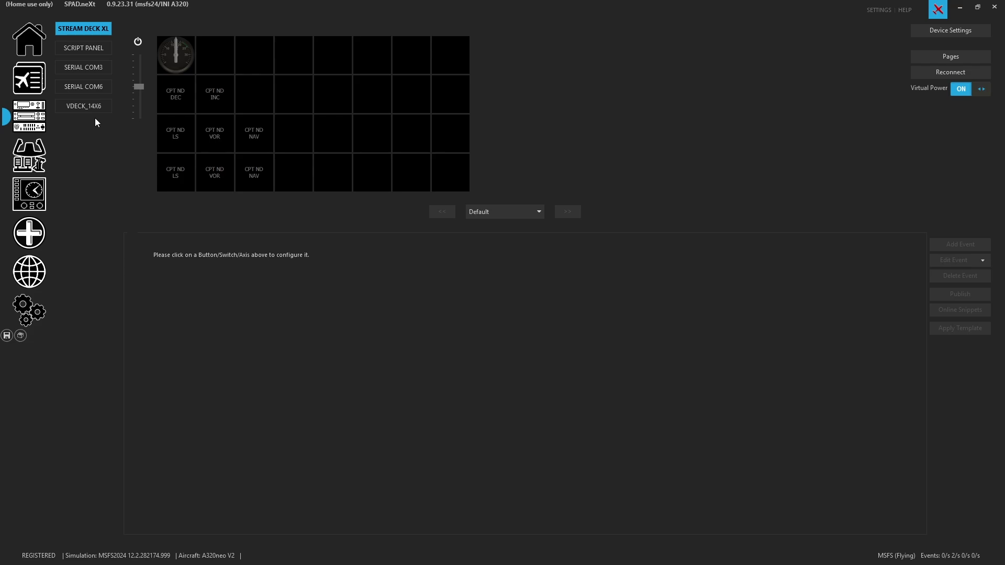
click(29, 311)
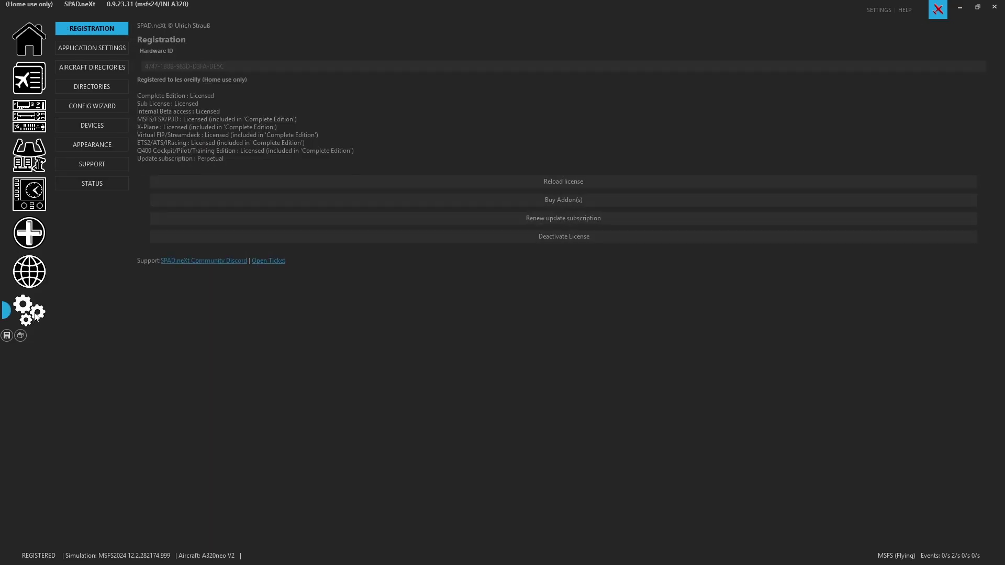
click(92, 127)
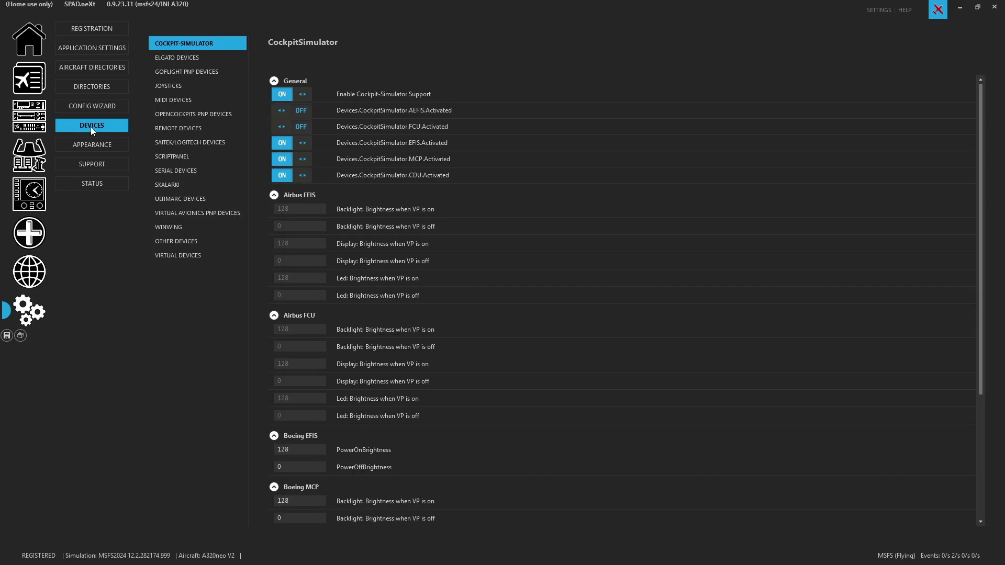
click(187, 228)
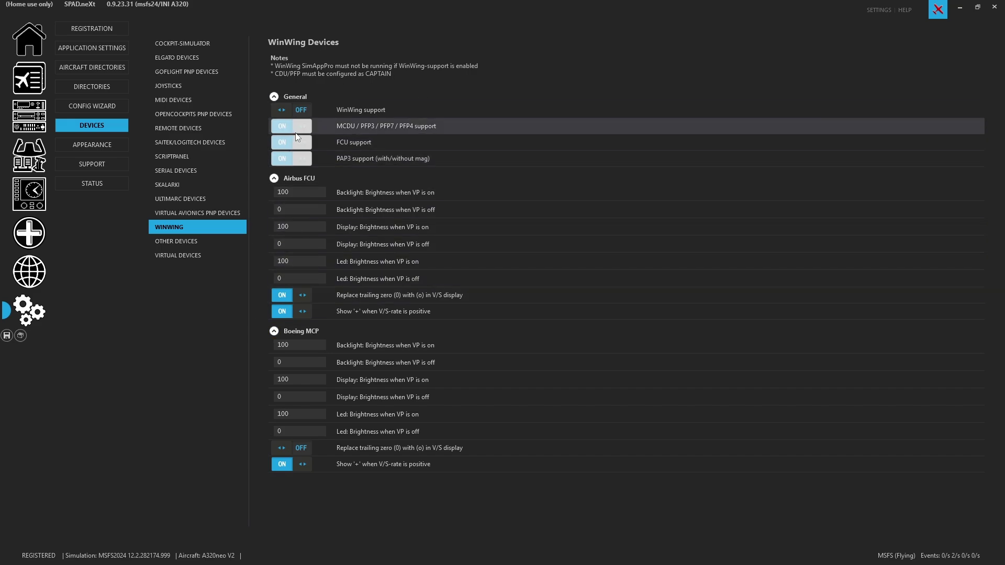
click(285, 110)
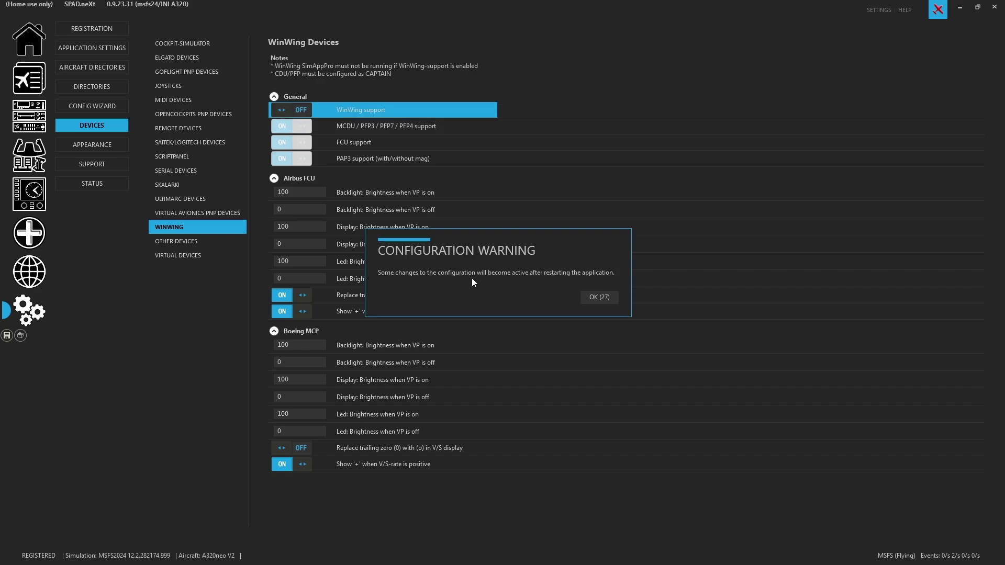
click(599, 297)
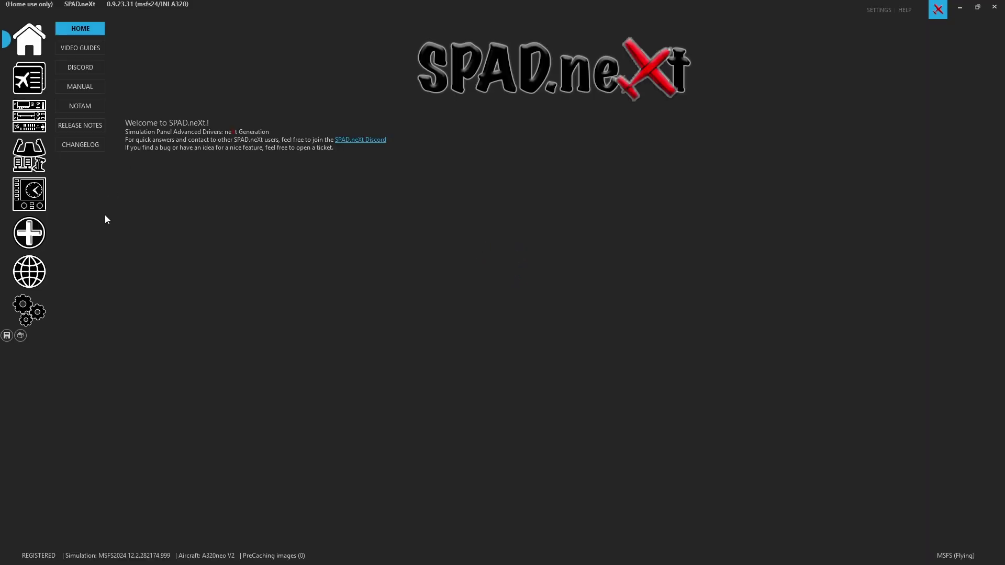
Examine the FCU device's EFISCS, FCU and EFISFO panels and the events assigned to the SPD/MACH button
click(30, 116)
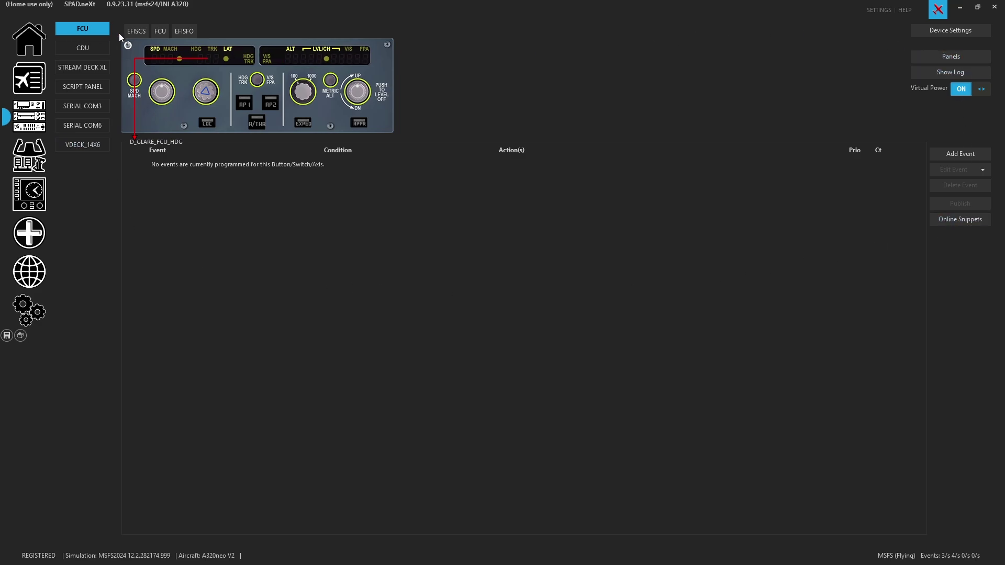
click(936, 55)
click(941, 82)
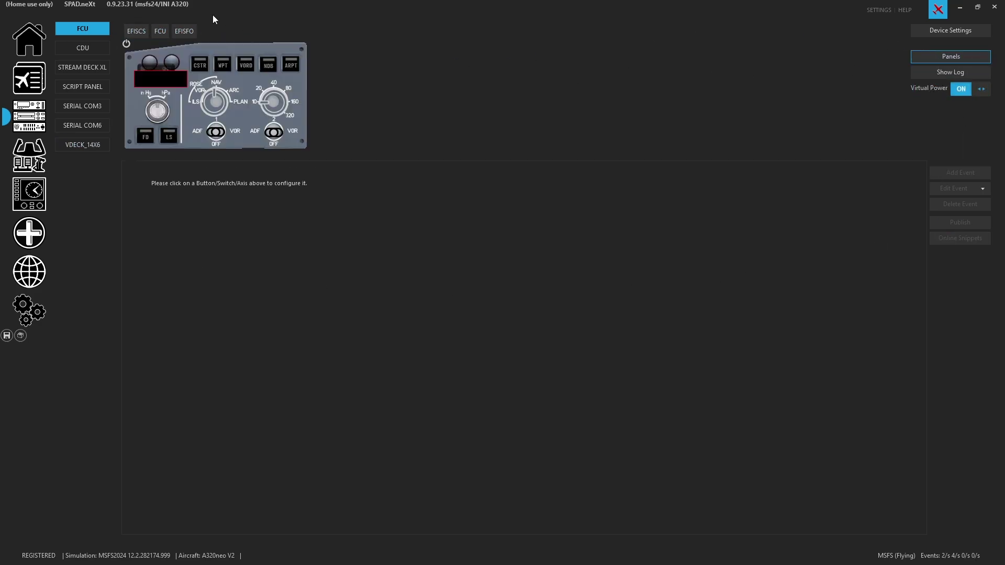
click(184, 32)
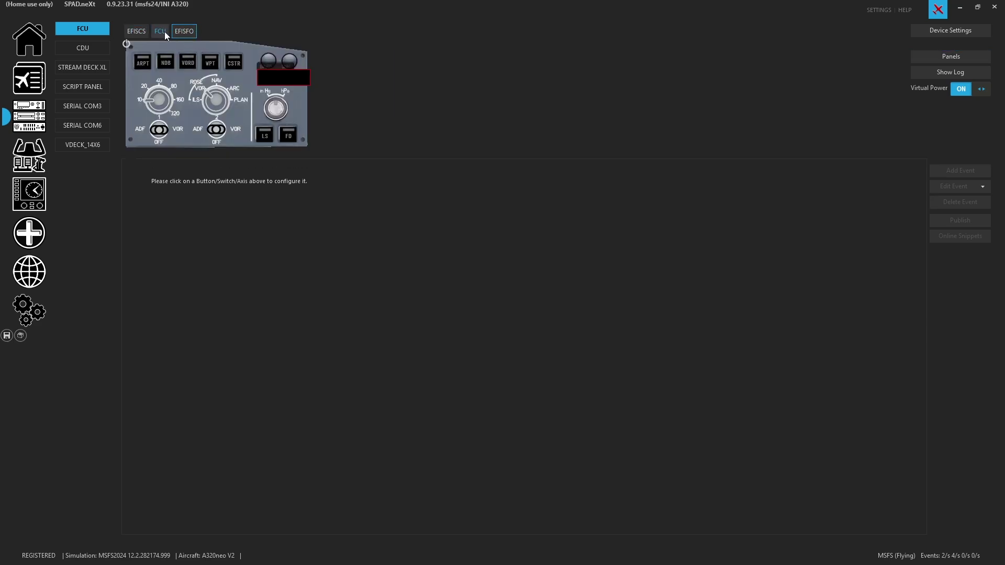
click(164, 32)
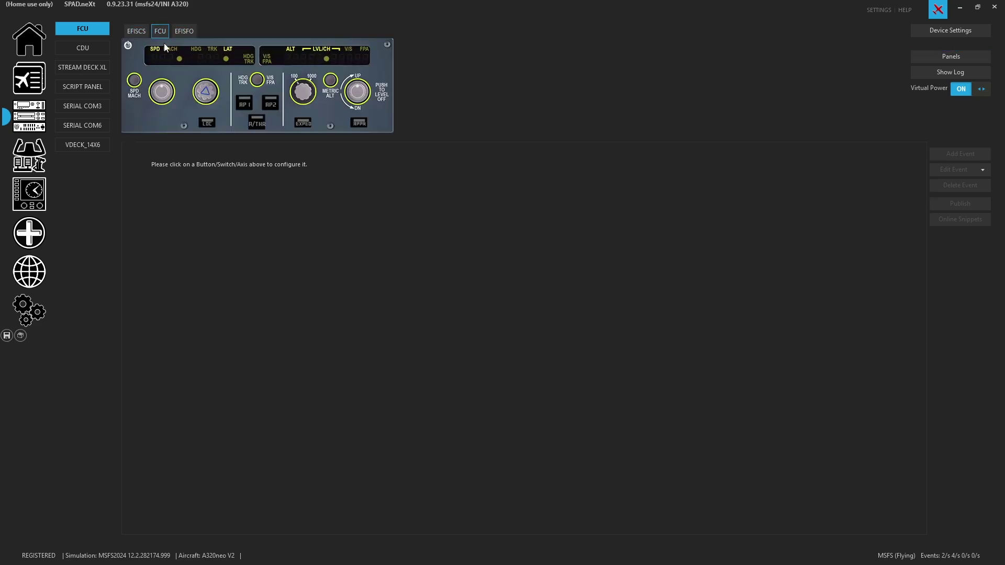
click(136, 31)
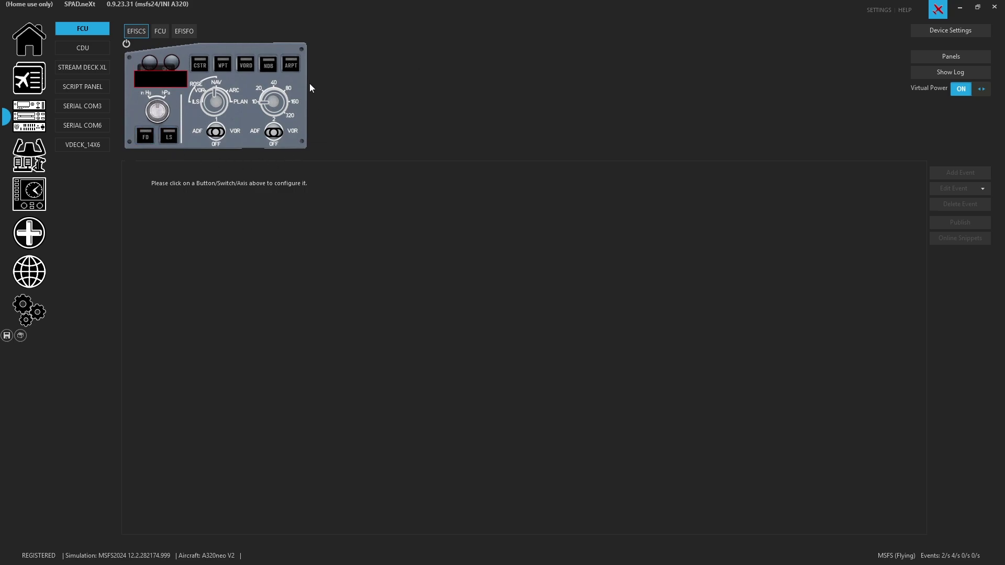
click(180, 33)
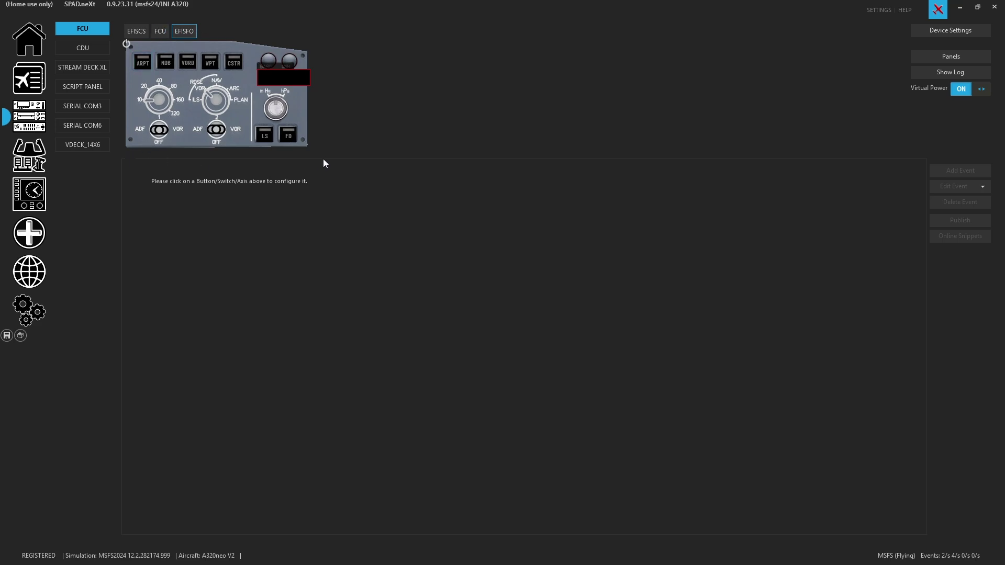
click(164, 33)
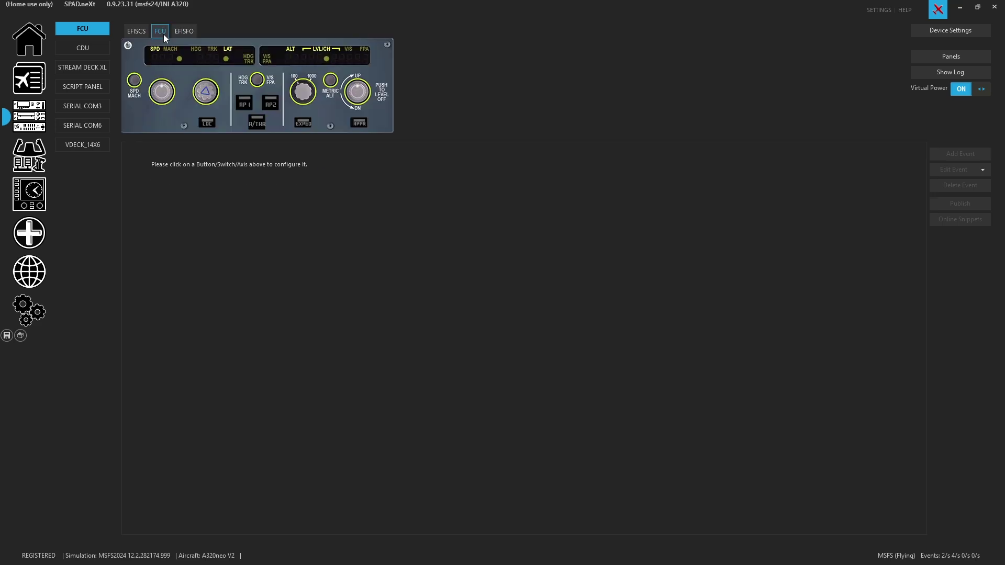
click(137, 84)
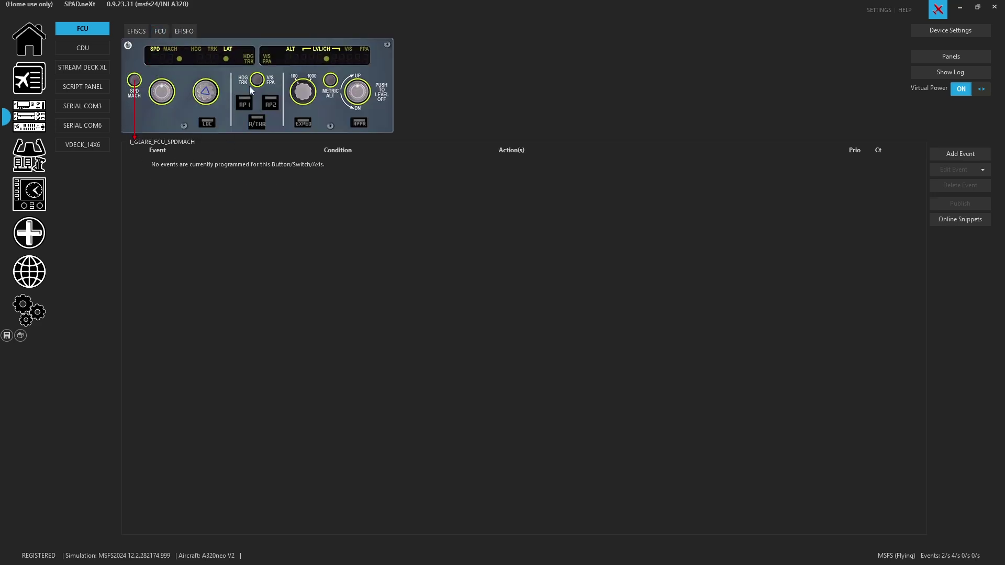
Browse the online snippets from the FCU's LAT light and filter the FCU Complete Device entries by "ini"
click(226, 58)
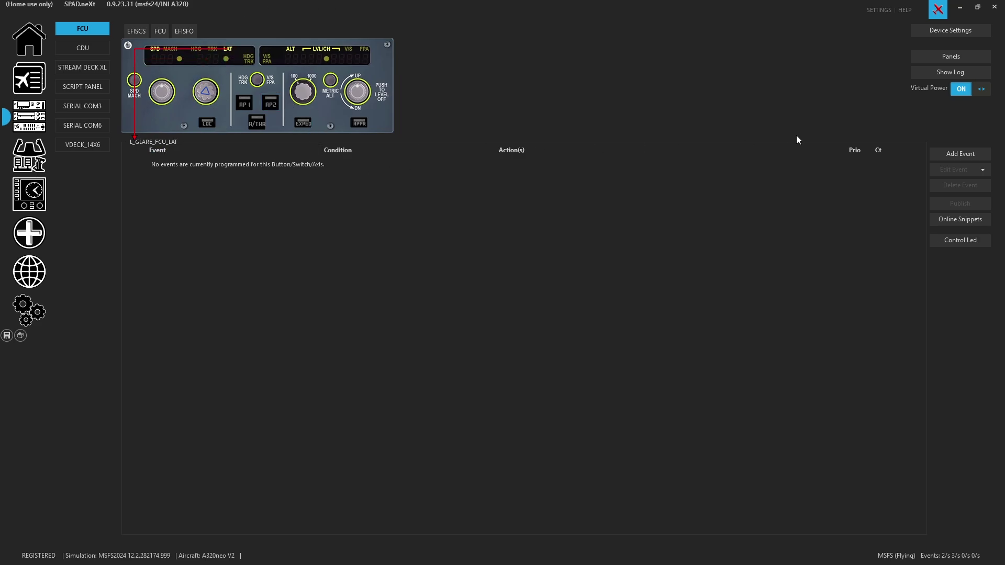
click(959, 220)
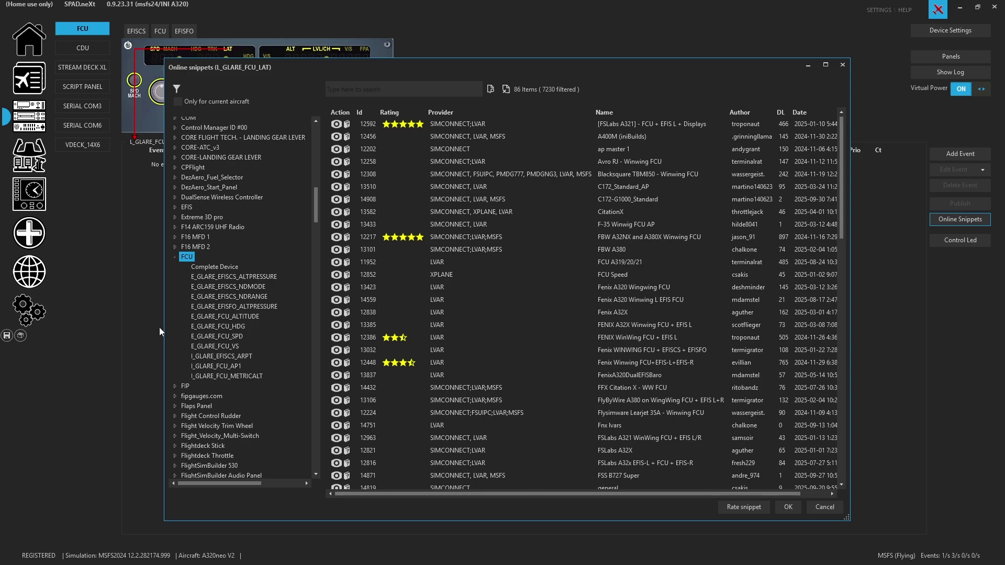
click(229, 269)
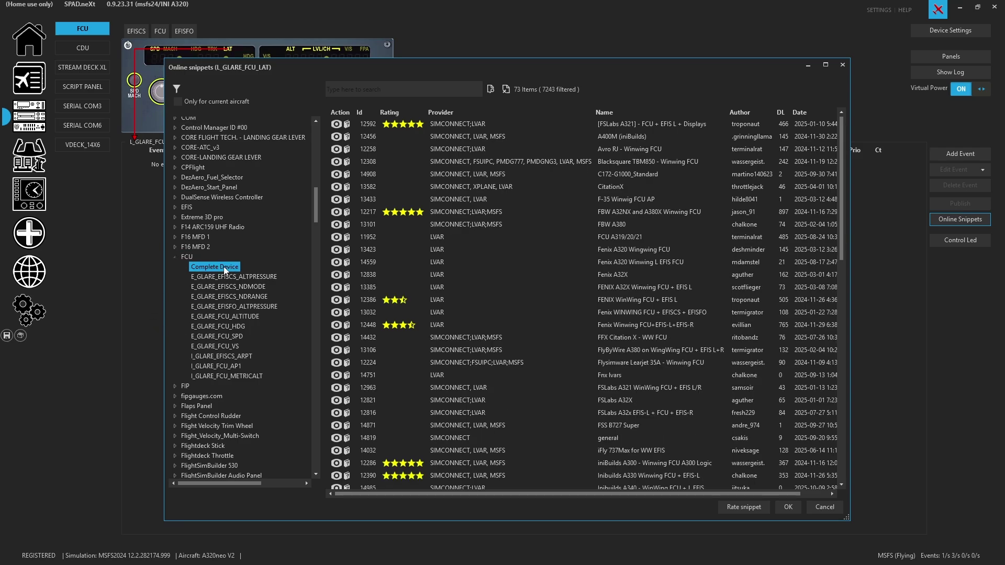
drag(851, 285, 943, 285)
scroll(490, 250, down, 15)
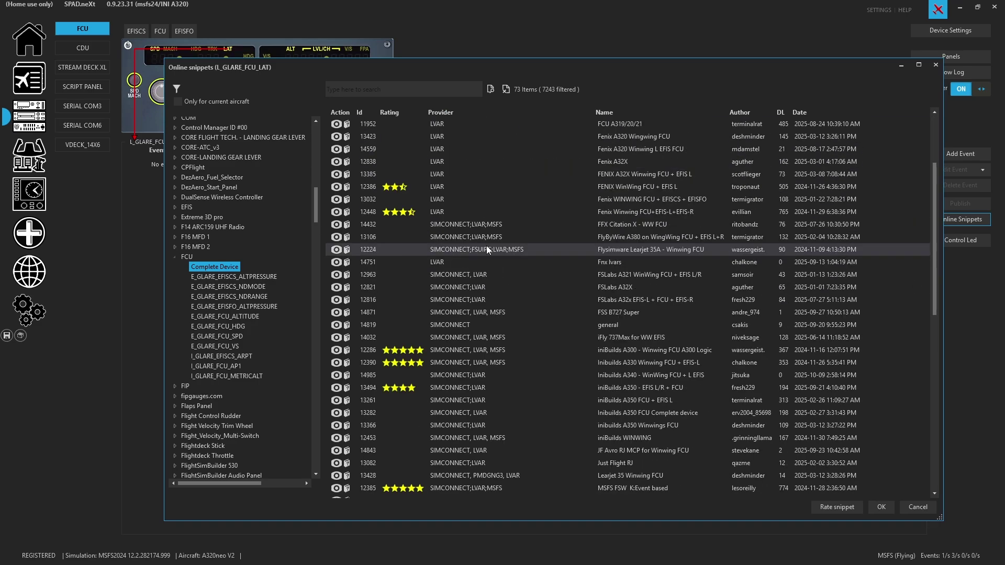
scroll(490, 250, up, 15)
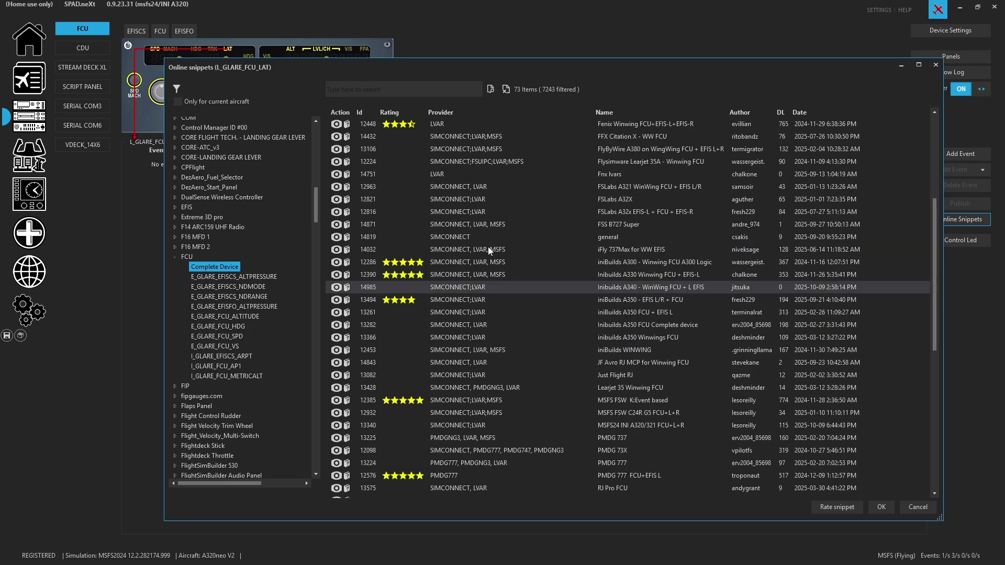
click(400, 89)
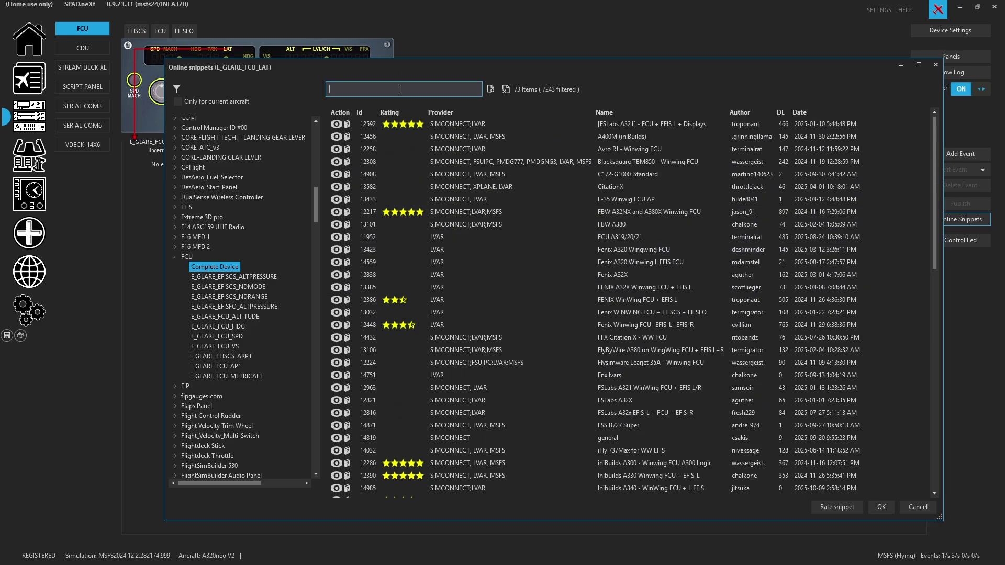
text(ini)
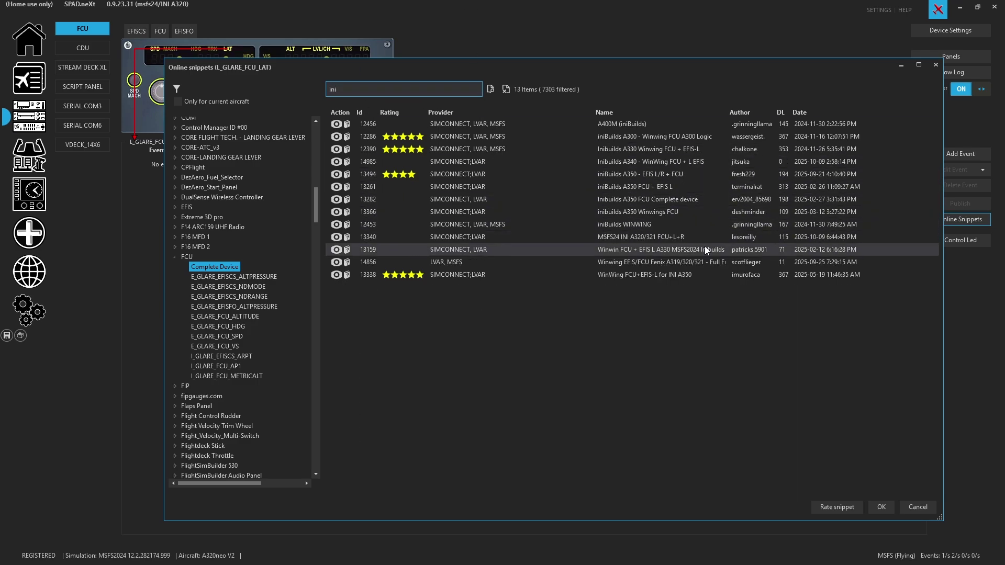
Import the MSFS24 INI A320/321 FCU+L+R snippet, replacing all events defined for the device, and save the profile
click(500, 241)
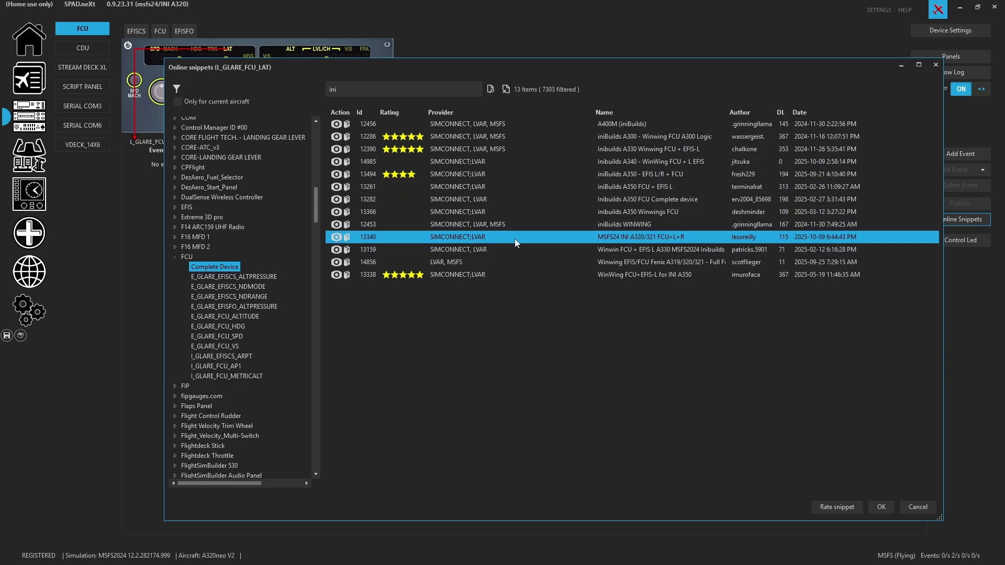
double_click(635, 239)
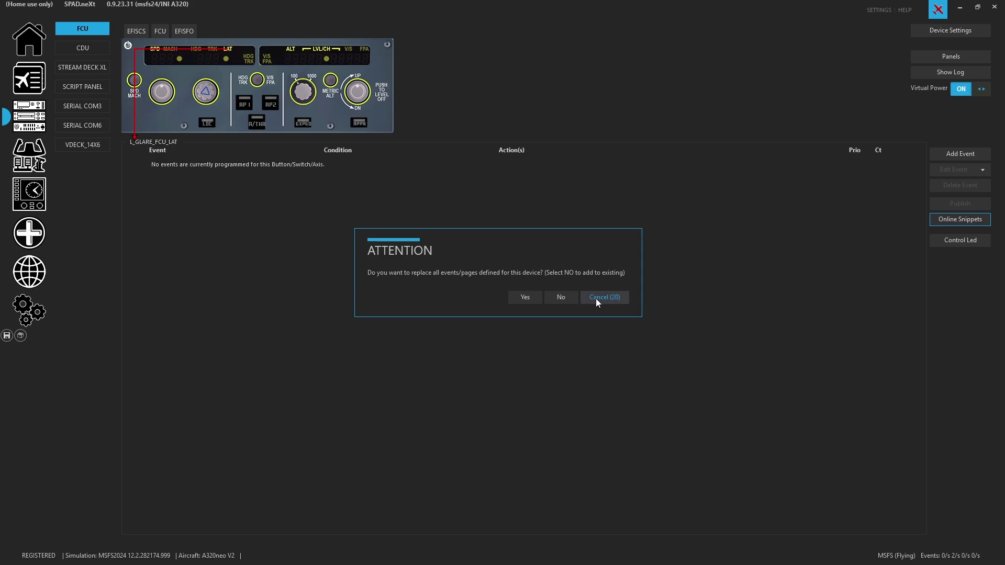
click(529, 296)
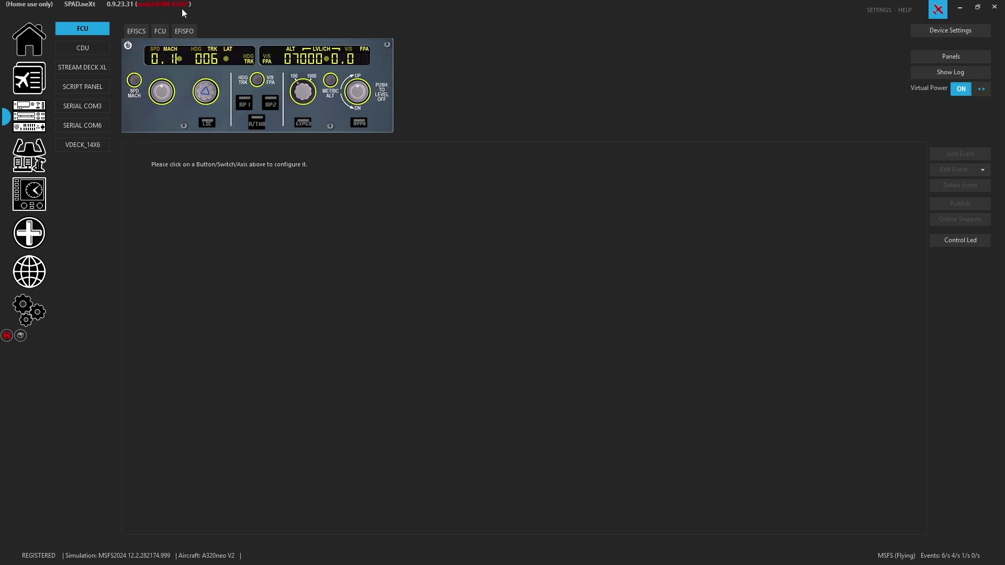
click(7, 336)
Inspect the display events and conditions programmed for the FCU's heading and speed readouts
click(212, 59)
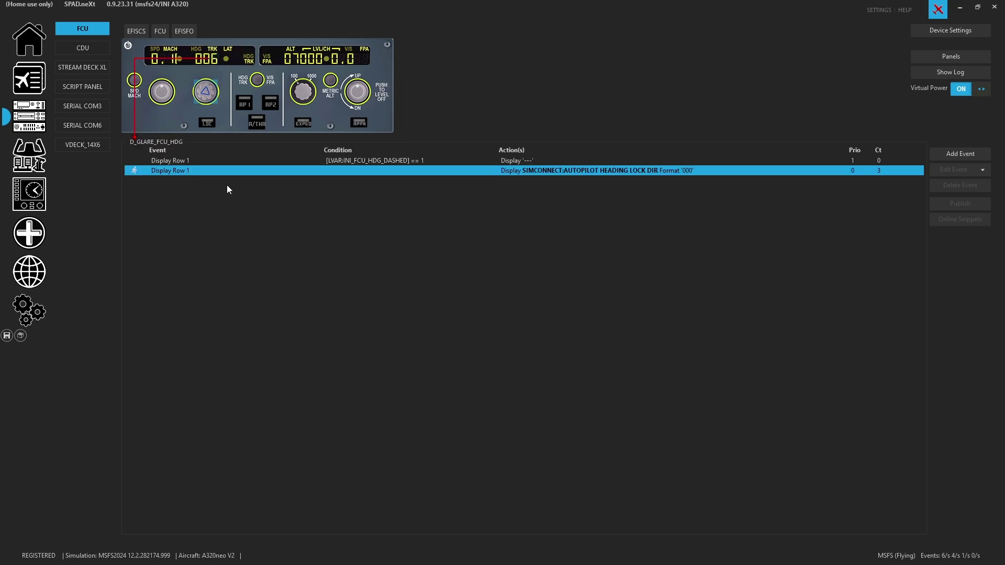
click(386, 161)
click(520, 171)
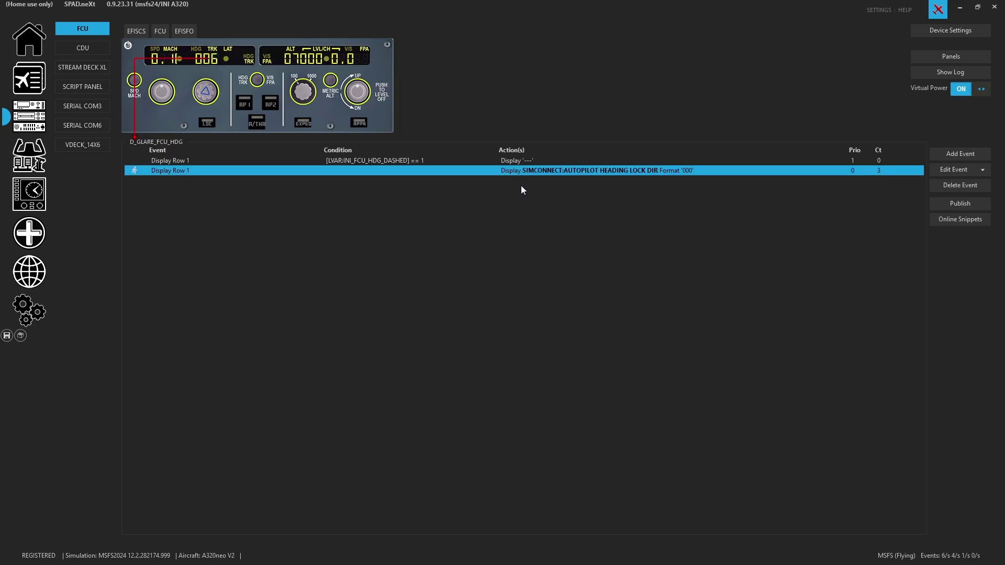
click(171, 64)
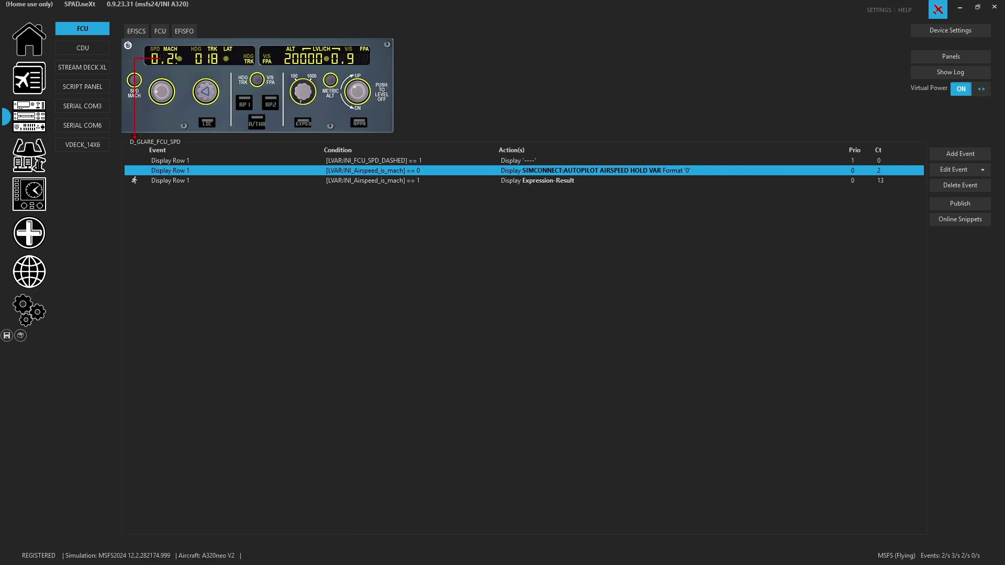
Review the INI A320 and INI A321 entries among the MSFS24 profiles and their assigned aircraft
click(21, 82)
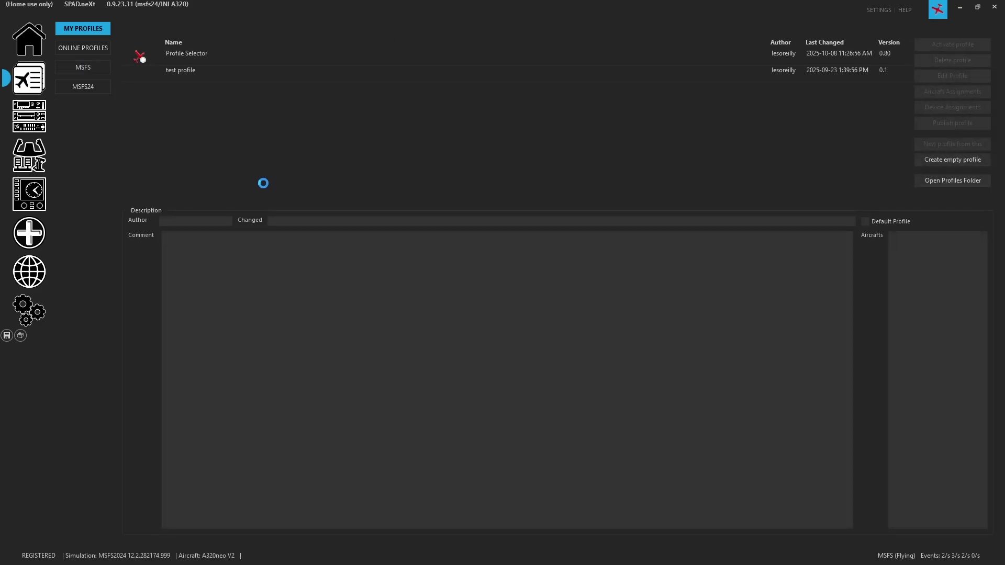
click(98, 87)
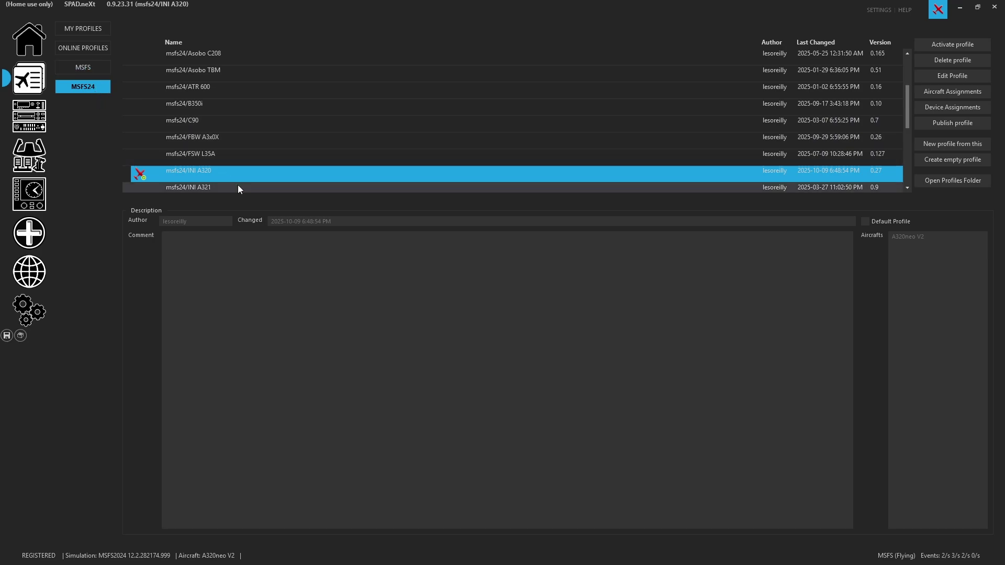
scroll(235, 165, down, 1)
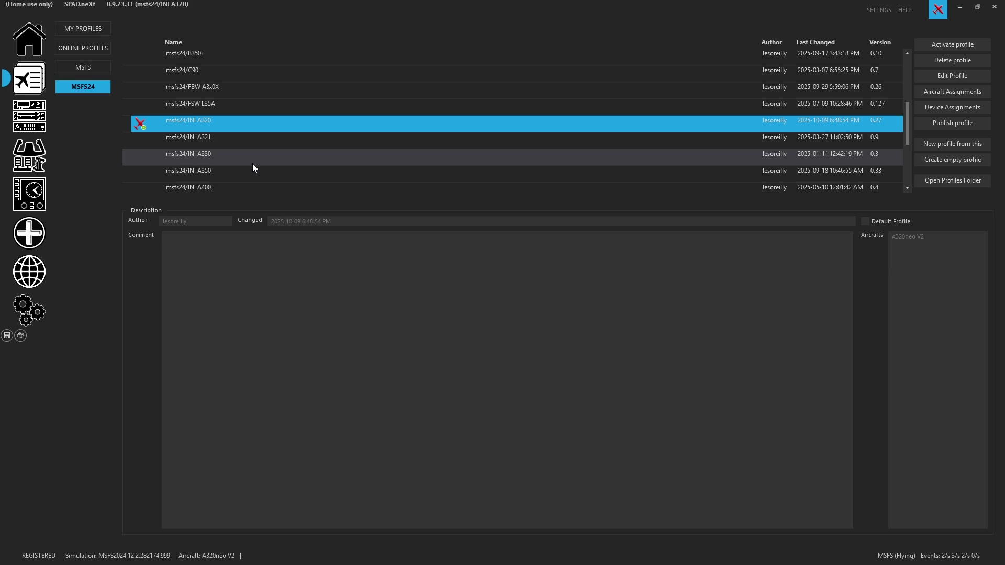
click(225, 133)
click(222, 125)
click(221, 137)
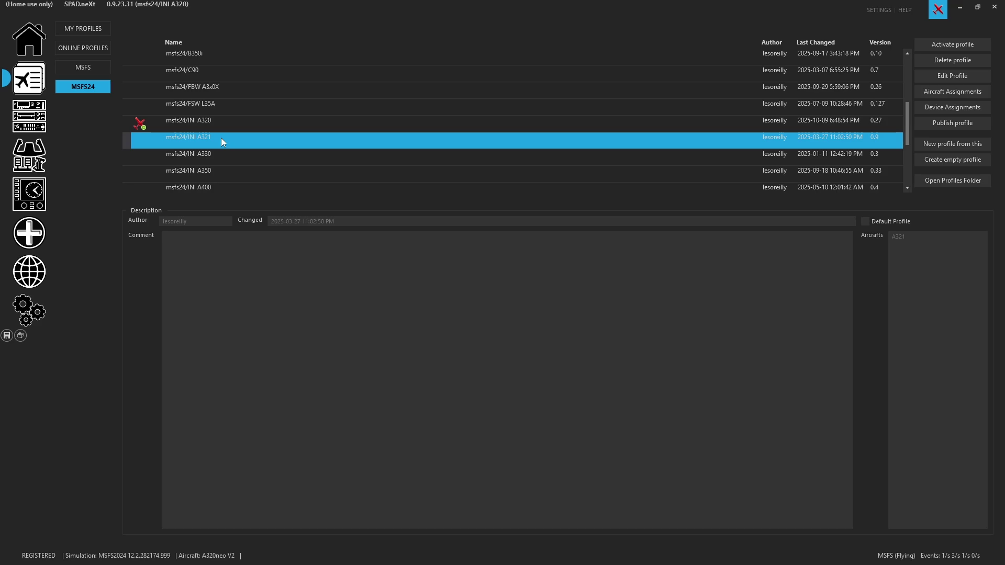
Inspect the EFISCS panel's events for the altimeter pressure display, the pressure knob and the FD button
click(29, 115)
click(138, 31)
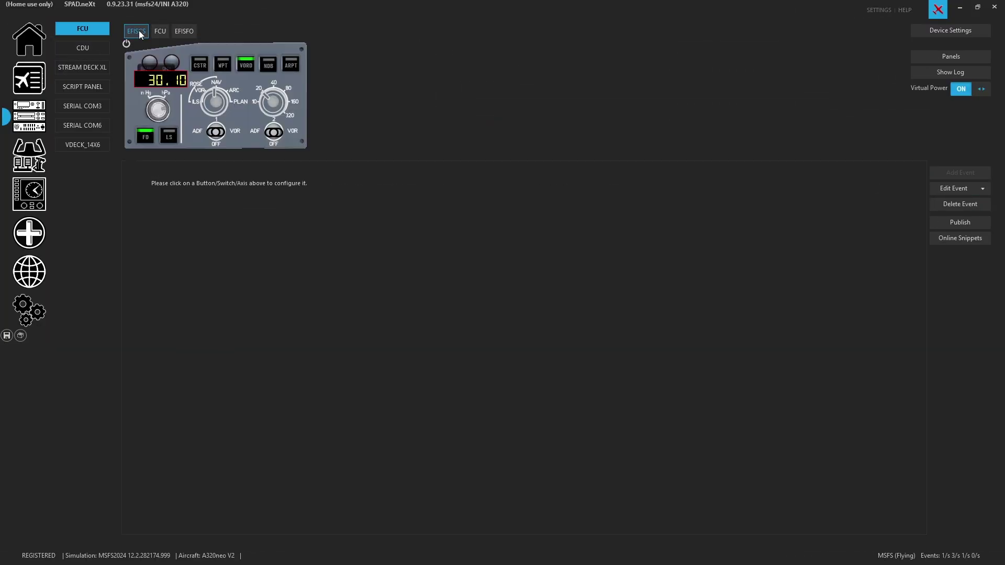
click(159, 82)
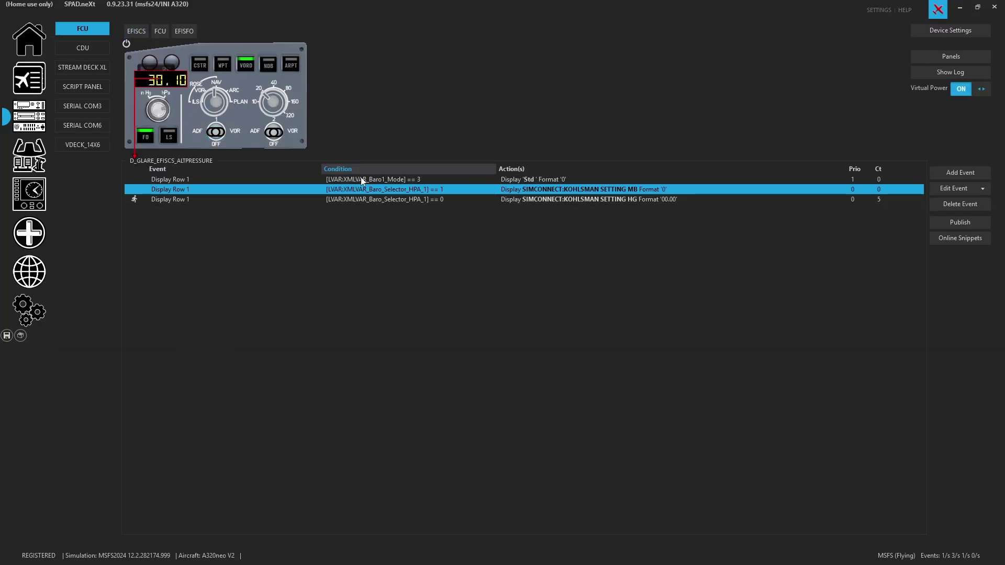
click(158, 110)
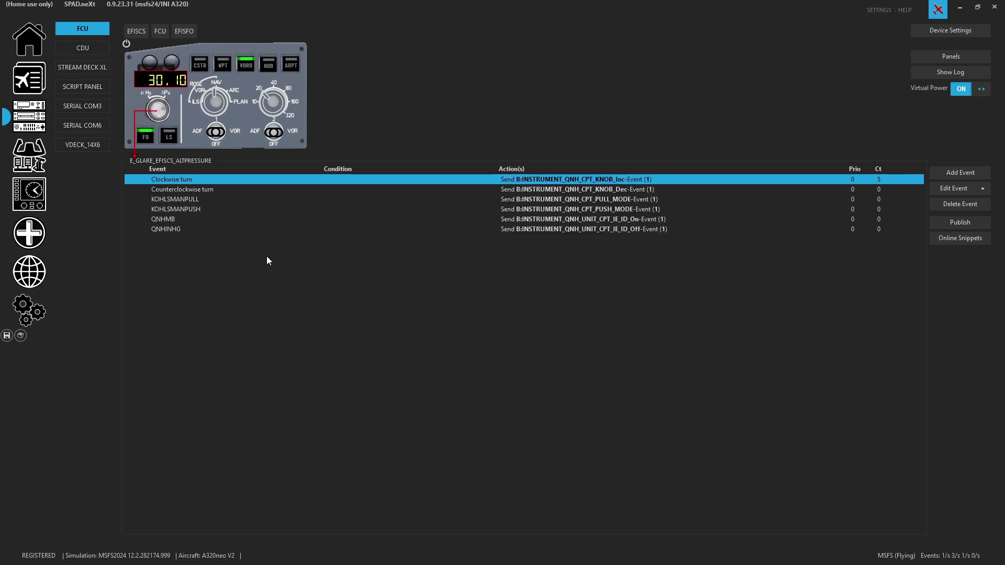
click(147, 138)
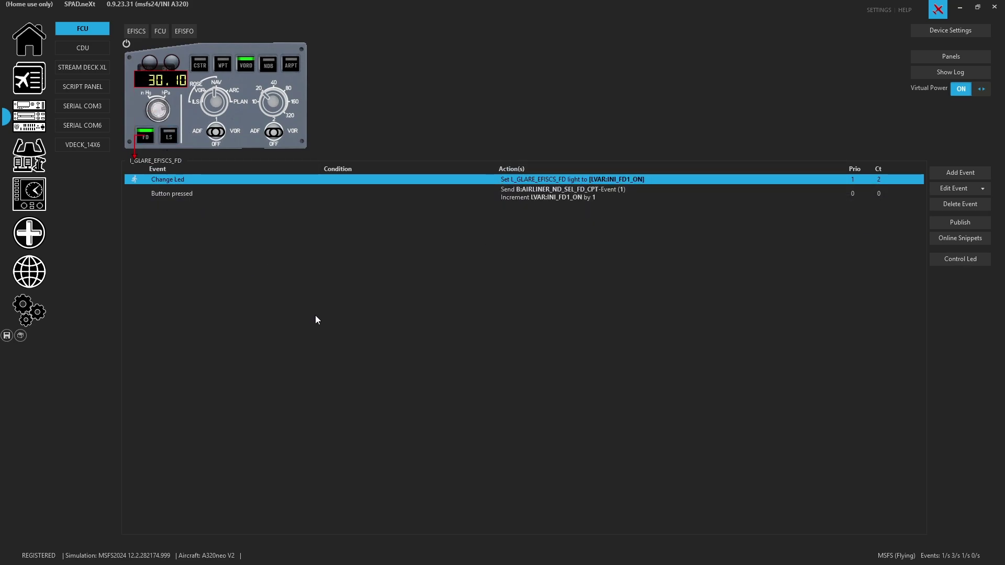